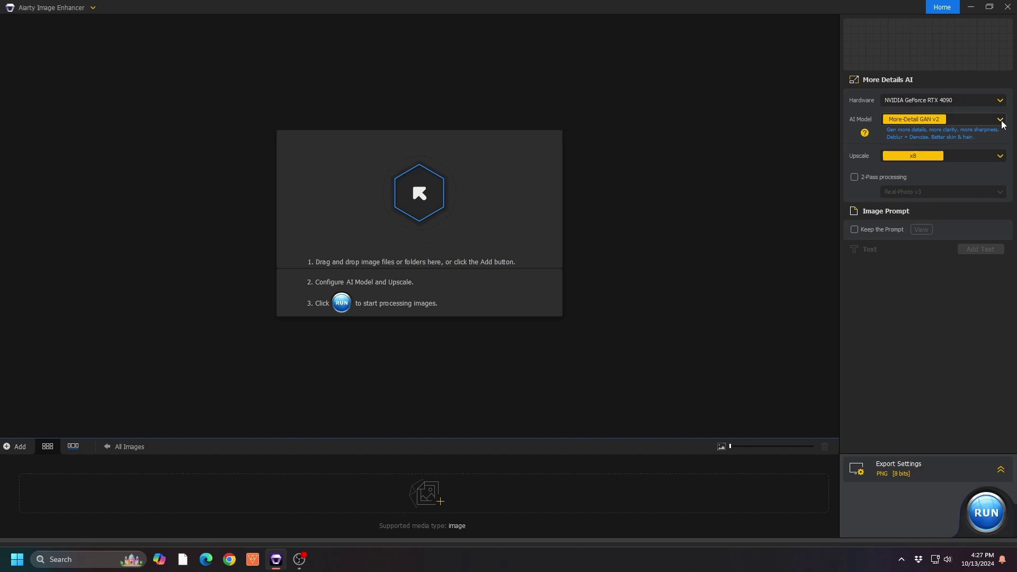
Browse the AI model list and its descriptions, leaving the model unchanged
{"action": "left_click", "coordinate": [1001, 121]}
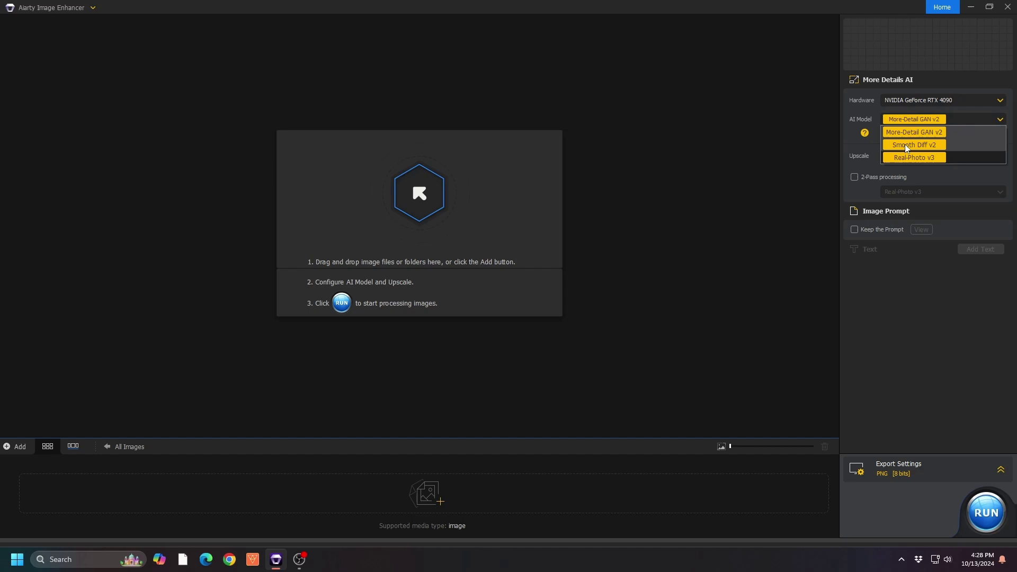
{"action": "left_click", "coordinate": [856, 145]}
{"action": "left_click", "coordinate": [865, 133]}
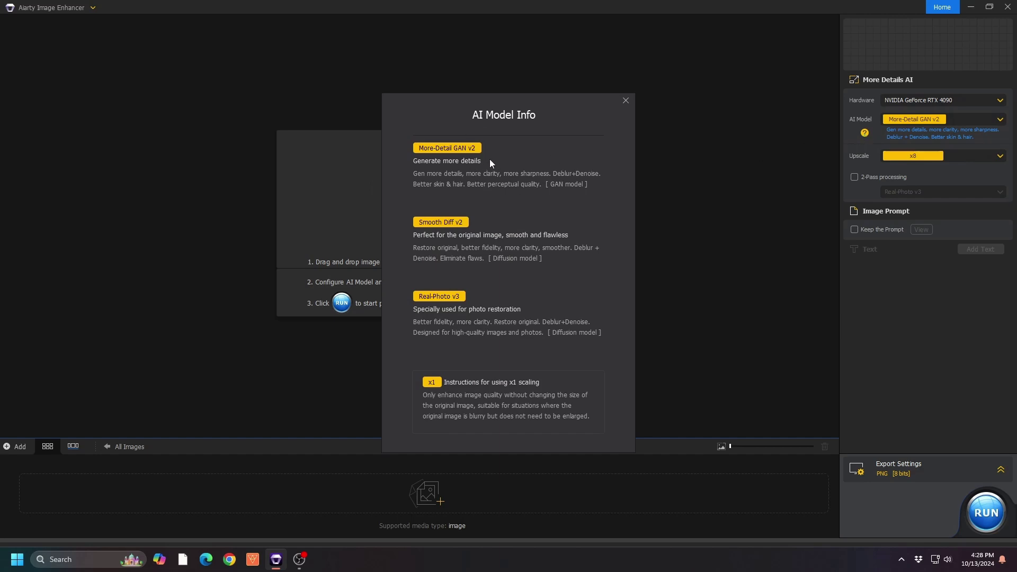
{"action": "left_click", "coordinate": [626, 102]}
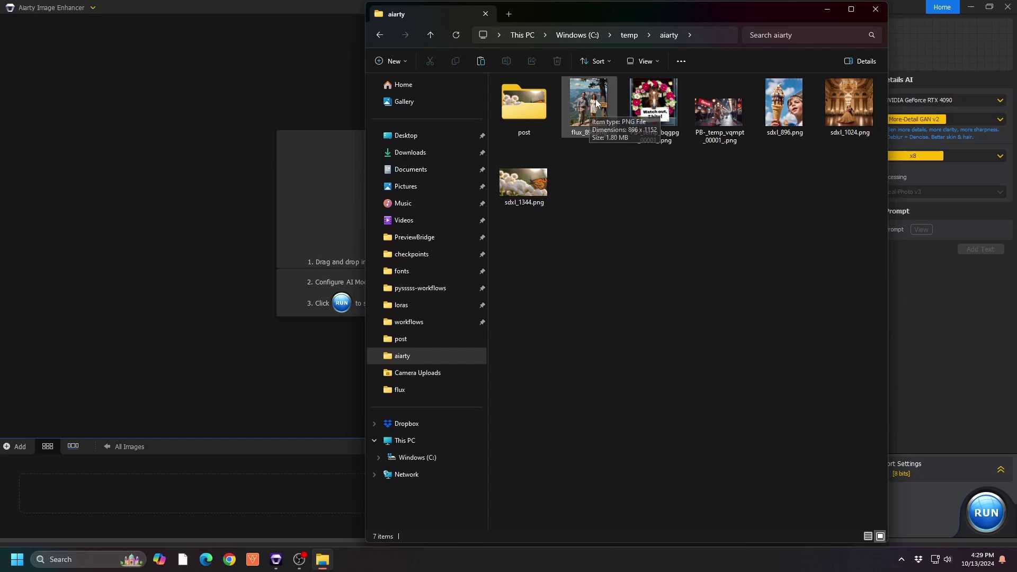
Load flux_896.png into the enhancer for a x8 More Detail GAN v2 result at 7168 x 9216
{"action": "left_click_drag", "start_coordinate": [595, 100], "coordinate": [220, 180]}
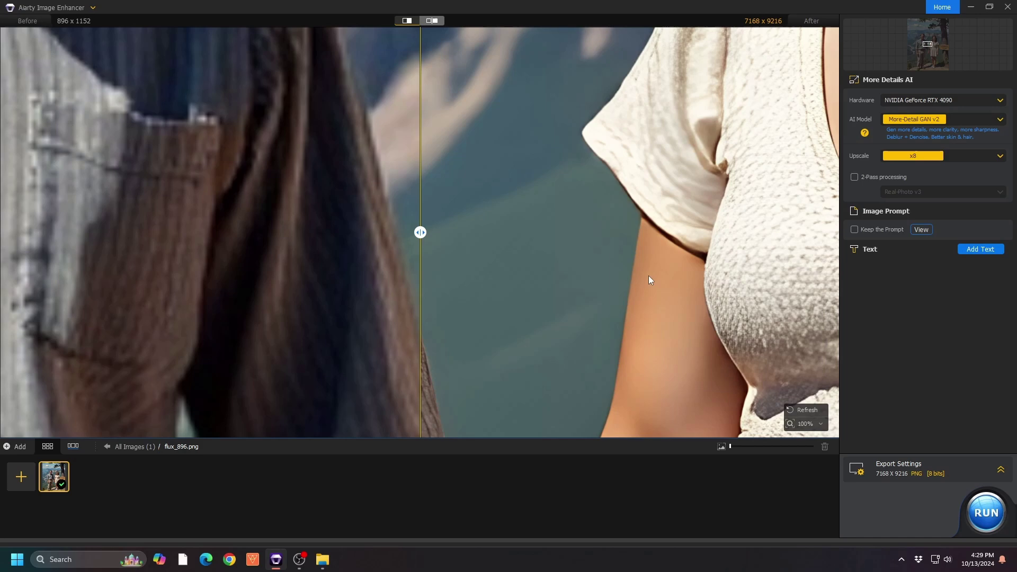
Zoom out to 10% and sweep the before/after split line across the couple toward the tree
{"action": "scroll", "coordinate": [649, 276], "scroll_direction": "down", "scroll_amount": 10}
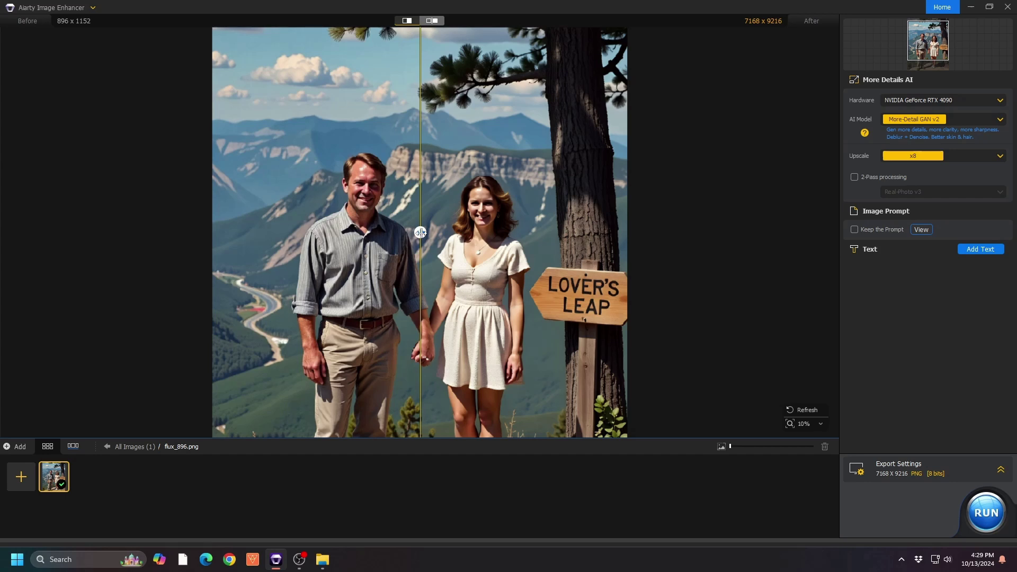
{"action": "left_click_drag", "start_coordinate": [420, 232], "coordinate": [563, 202]}
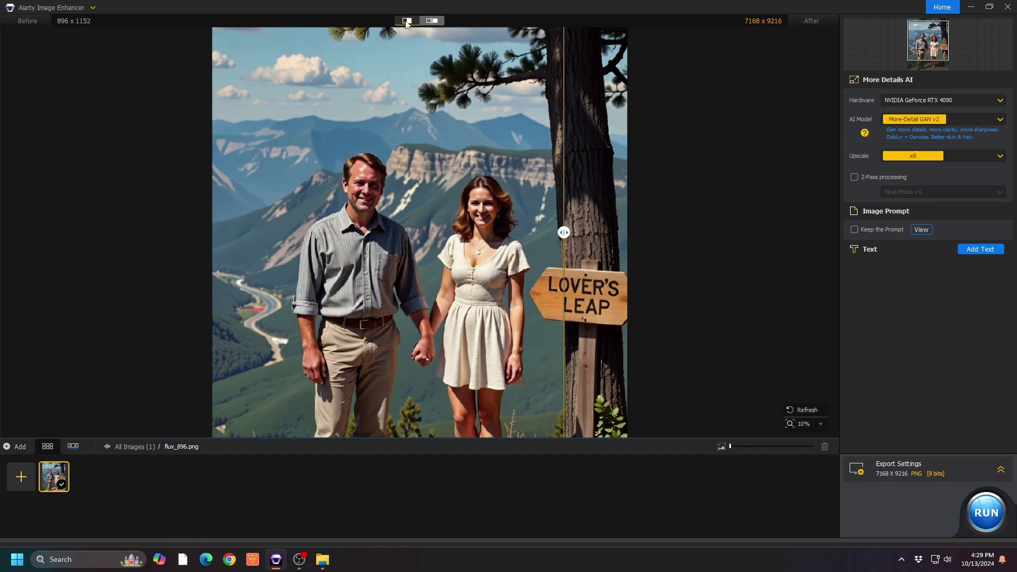
Switch to side-by-side comparison and zoom in on the woman's face in both panes
{"action": "left_click", "coordinate": [432, 21]}
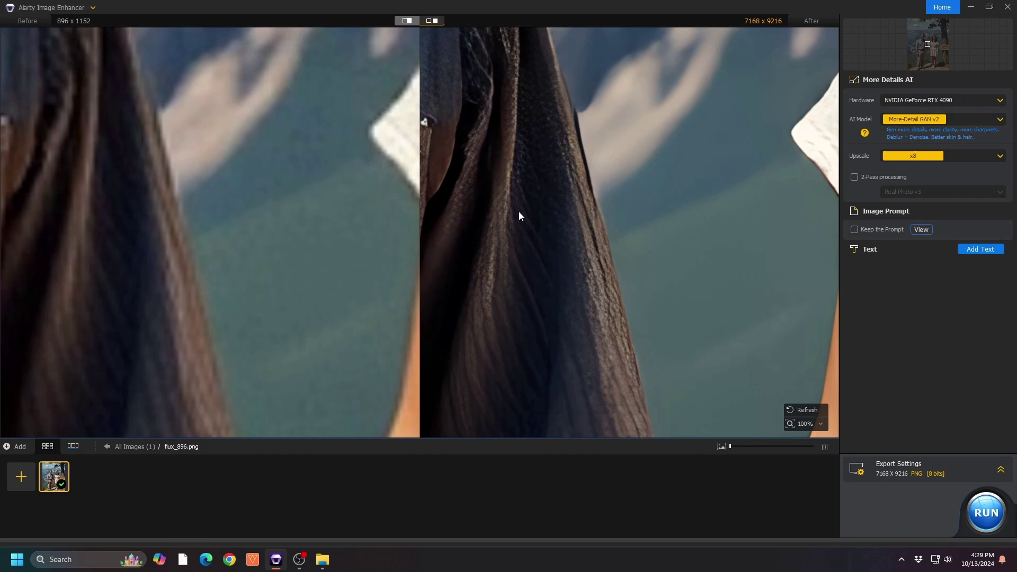
{"action": "left_click_drag", "start_coordinate": [520, 210], "coordinate": [282, 251]}
{"action": "scroll", "coordinate": [282, 251], "scroll_direction": "down", "scroll_amount": 5}
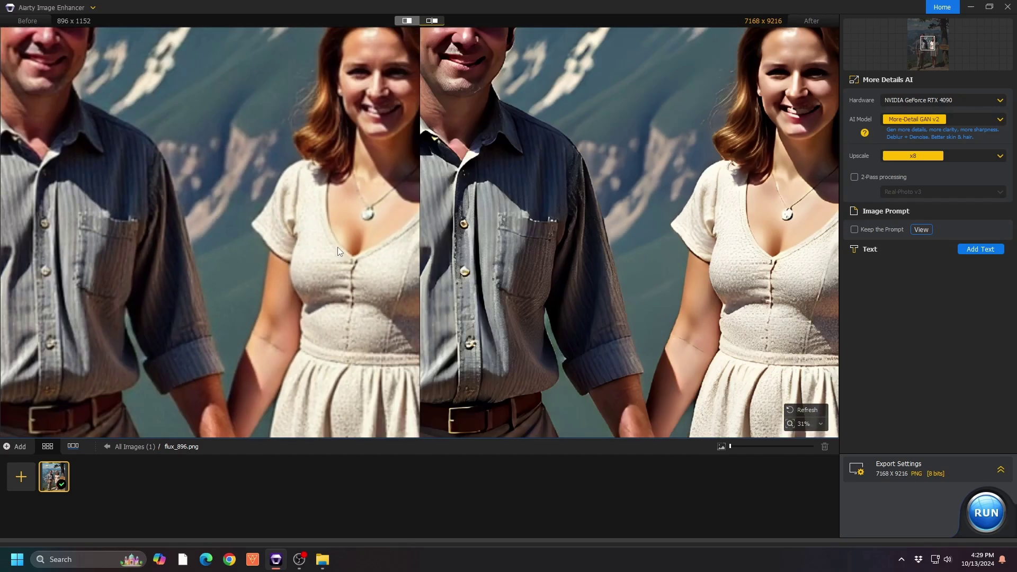
{"action": "scroll", "coordinate": [395, 249], "scroll_direction": "up", "scroll_amount": 2}
{"action": "scroll", "coordinate": [539, 133], "scroll_direction": "up", "scroll_amount": 4}
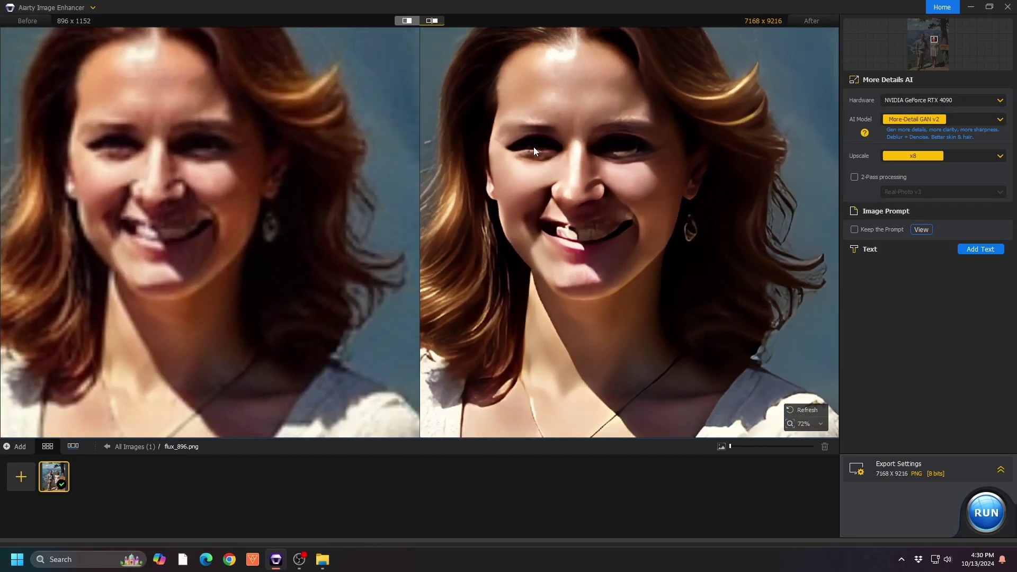
{"action": "left_click_drag", "start_coordinate": [533, 148], "coordinate": [596, 163]}
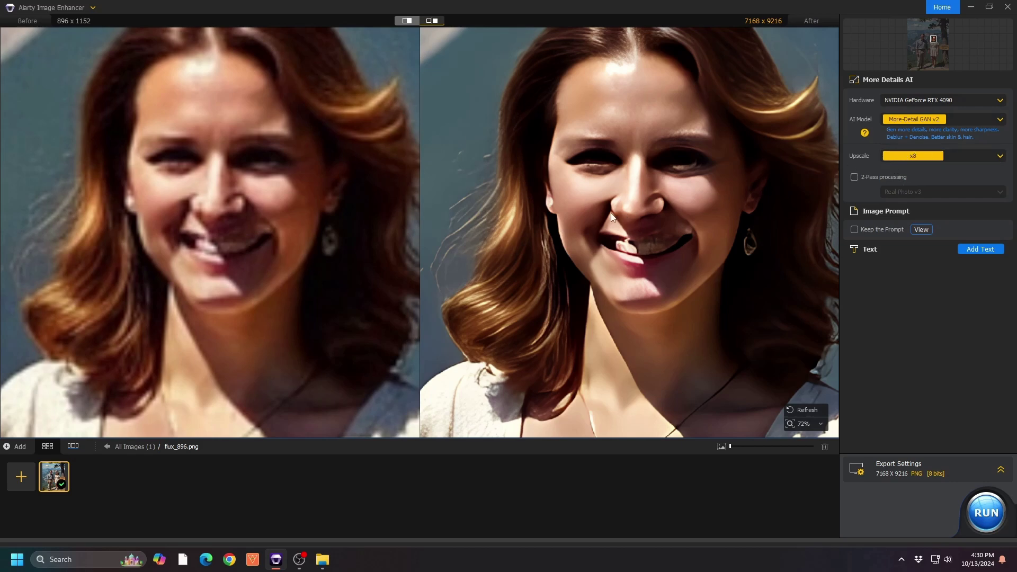
Zoom in to compare the LOVER'S LEAP sign lettering in both panes, then zoom back out
{"action": "scroll", "coordinate": [611, 213], "scroll_direction": "down", "scroll_amount": 5}
{"action": "scroll", "coordinate": [602, 212], "scroll_direction": "down", "scroll_amount": 4}
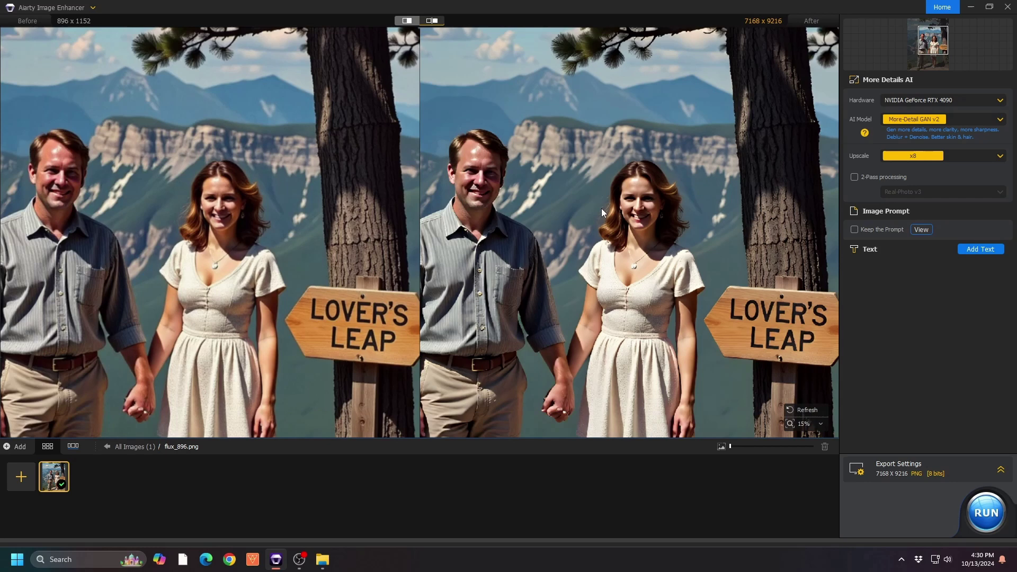
{"action": "scroll", "coordinate": [626, 243], "scroll_direction": "up", "scroll_amount": 3}
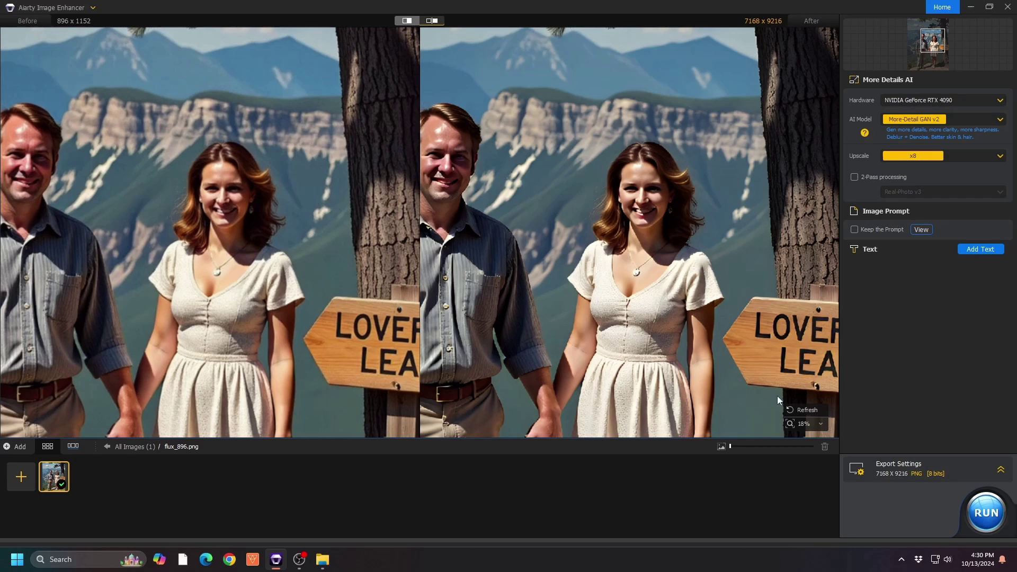
{"action": "scroll", "coordinate": [755, 390], "scroll_direction": "up", "scroll_amount": 4}
{"action": "left_click_drag", "start_coordinate": [739, 315], "coordinate": [554, 275]}
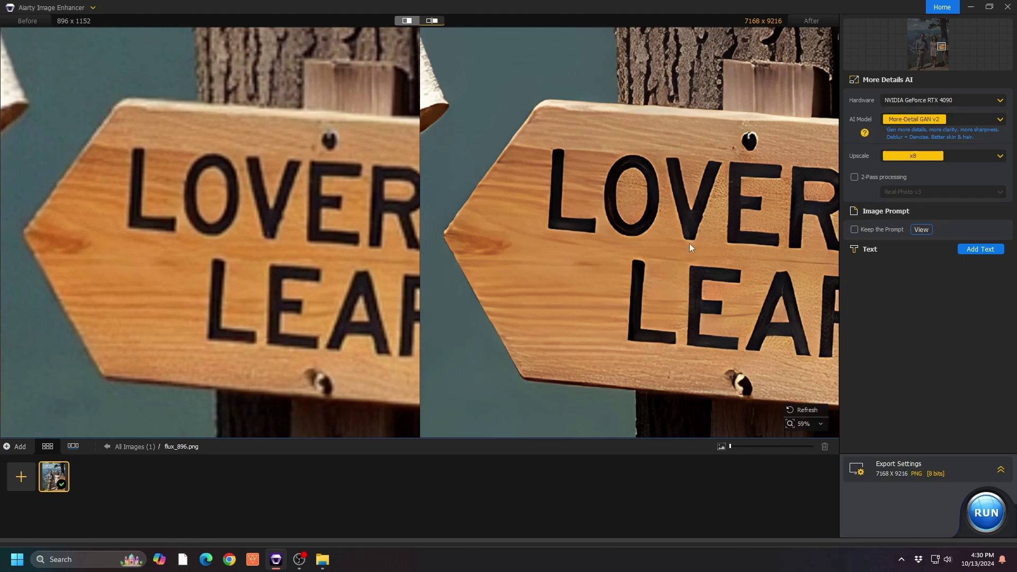
{"action": "scroll", "coordinate": [688, 244], "scroll_direction": "down", "scroll_amount": 4}
Switch the AI model to Real-Photo v3 with a x2 upscale factor
{"action": "left_click", "coordinate": [1000, 120]}
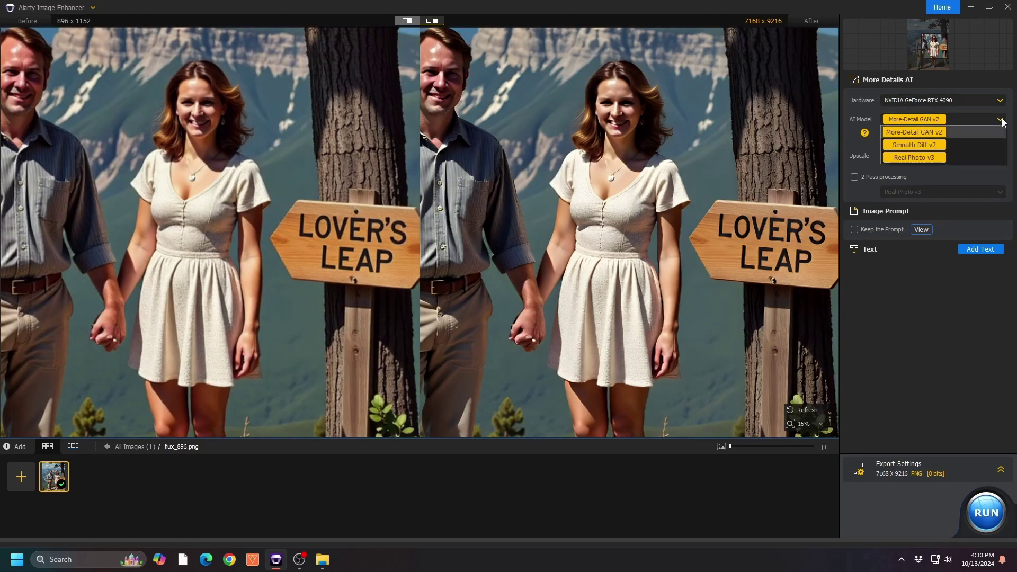
{"action": "left_click", "coordinate": [904, 159]}
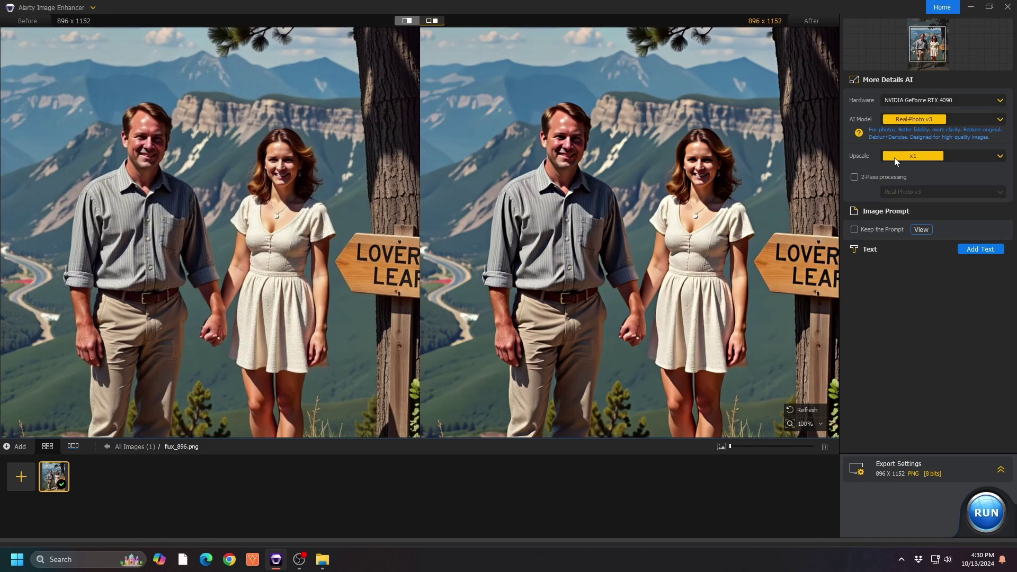
{"action": "left_click", "coordinate": [1001, 157]}
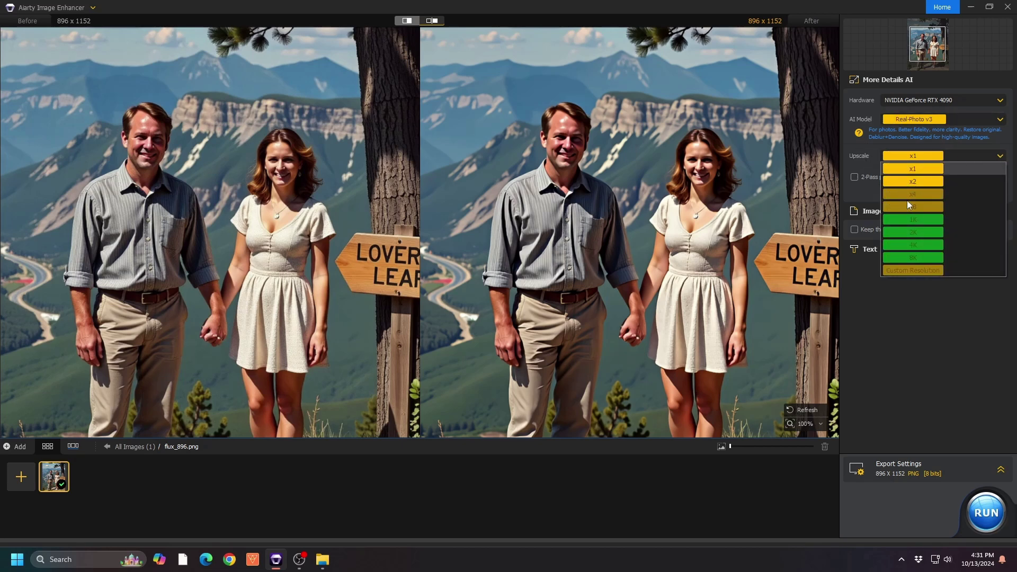
{"action": "left_click", "coordinate": [907, 182]}
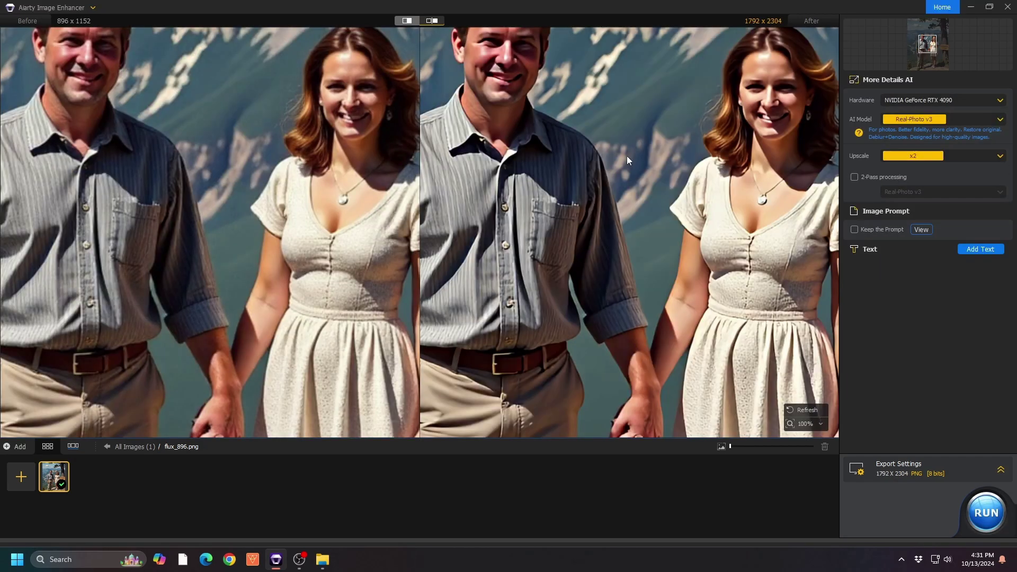
Export the couple image as flux_896_photo_x2_1792x2304.png and close the output folder
{"action": "left_click_drag", "start_coordinate": [664, 112], "coordinate": [629, 211]}
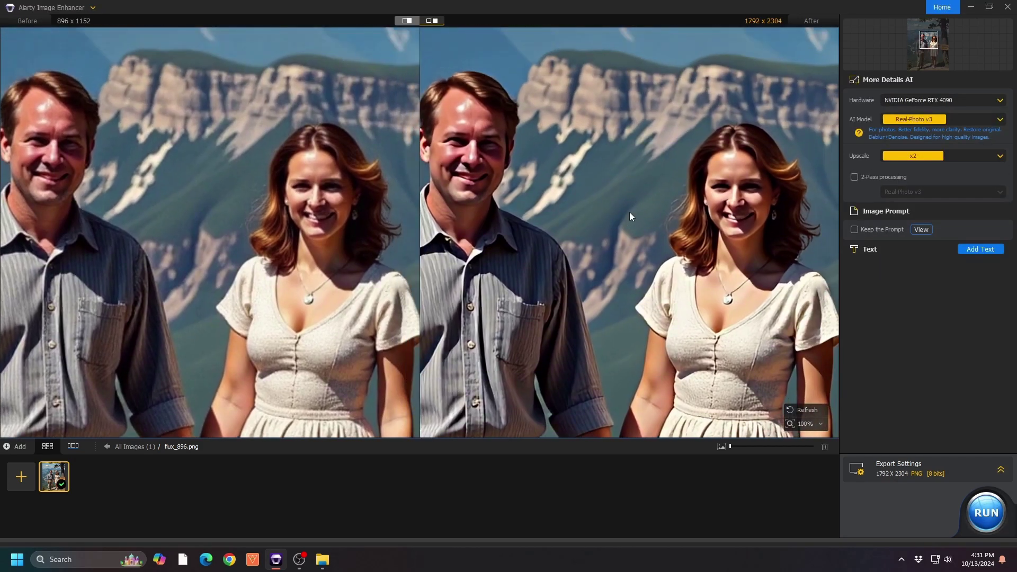
{"action": "scroll", "coordinate": [688, 204], "scroll_direction": "up", "scroll_amount": 5}
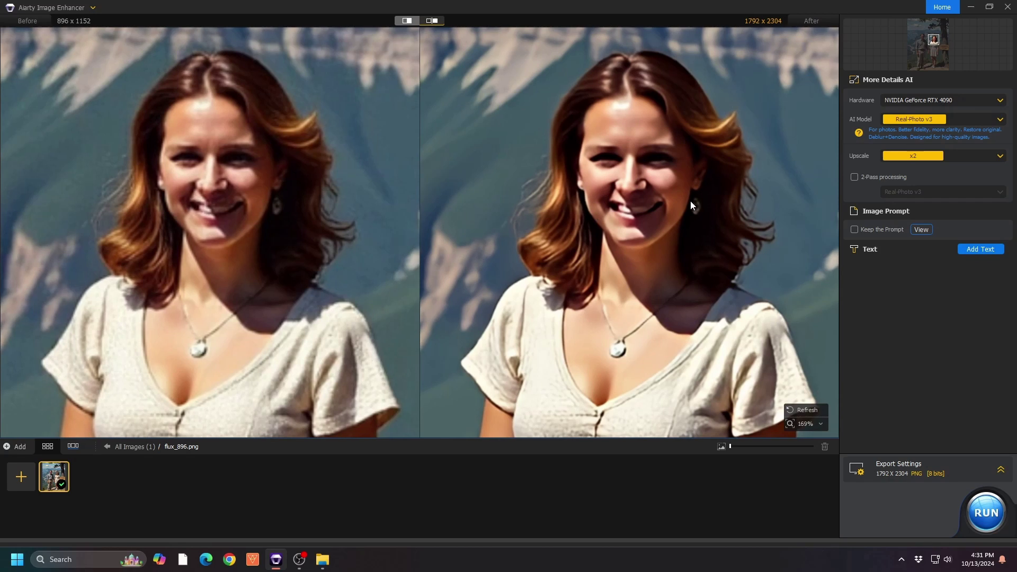
{"action": "left_click", "coordinate": [987, 514]}
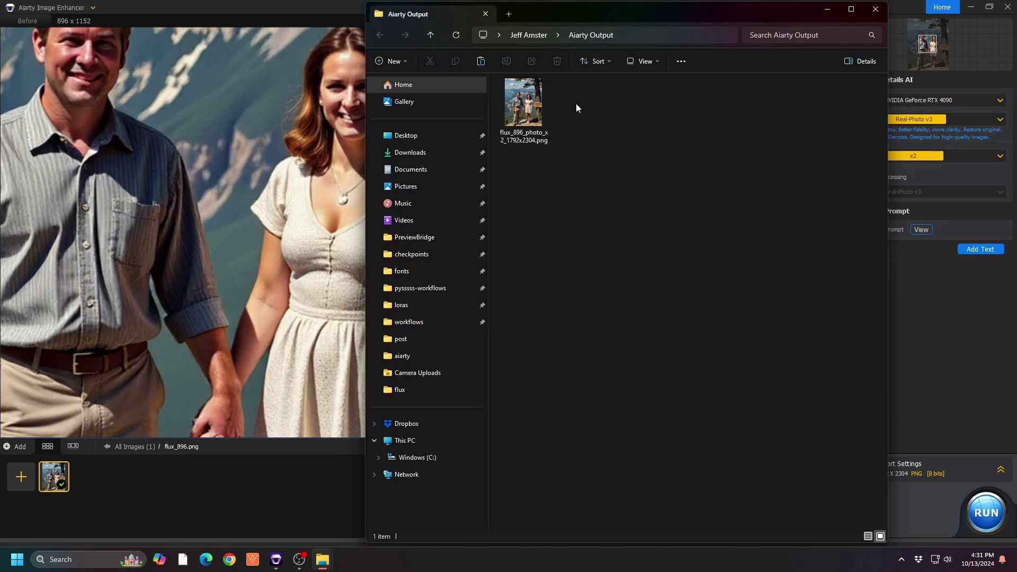
{"action": "left_click", "coordinate": [876, 9]}
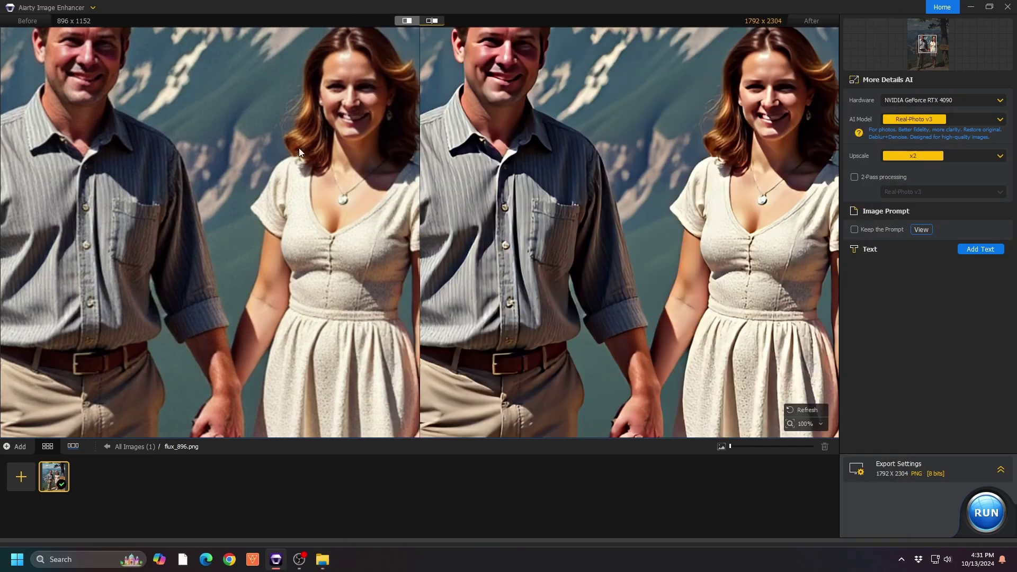
Add four more source images, including the horse, from the aiarty folder to the enhancer
{"action": "left_click", "coordinate": [317, 528]}
{"action": "left_click_drag", "start_coordinate": [574, 239], "coordinate": [789, 79]}
{"action": "left_click_drag", "start_coordinate": [639, 115], "coordinate": [106, 500]}
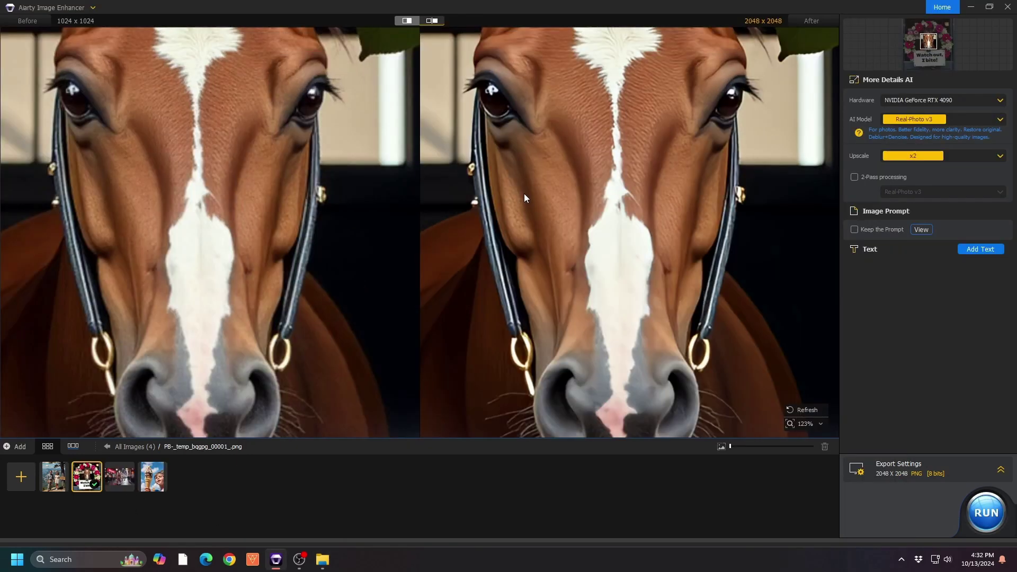
{"action": "left_click_drag", "start_coordinate": [528, 211], "coordinate": [552, 200]}
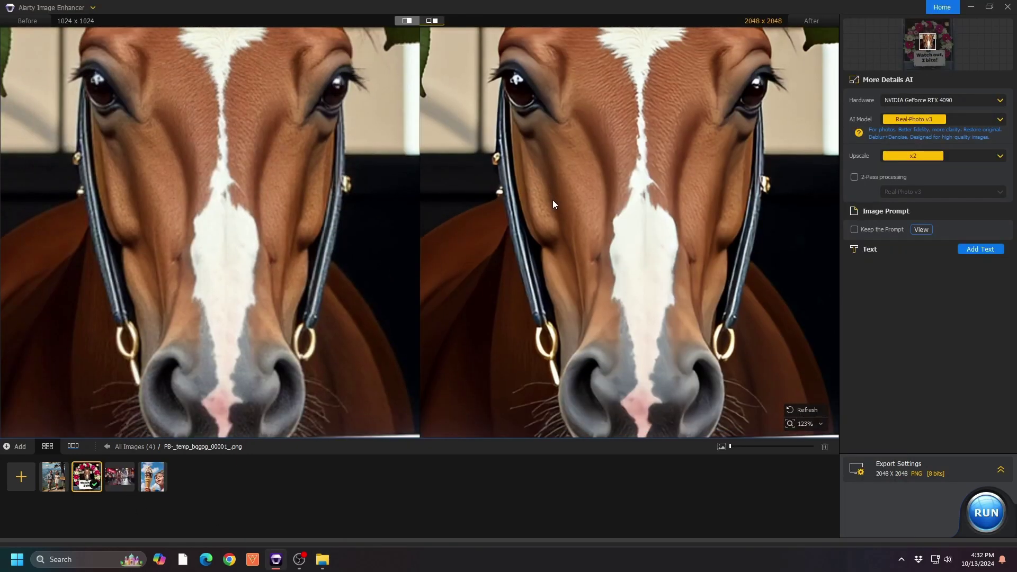
Inspect the dog's face in the dog scene's 2688 x 1536 Real-Photo v3 comparison
{"action": "left_click", "coordinate": [130, 472]}
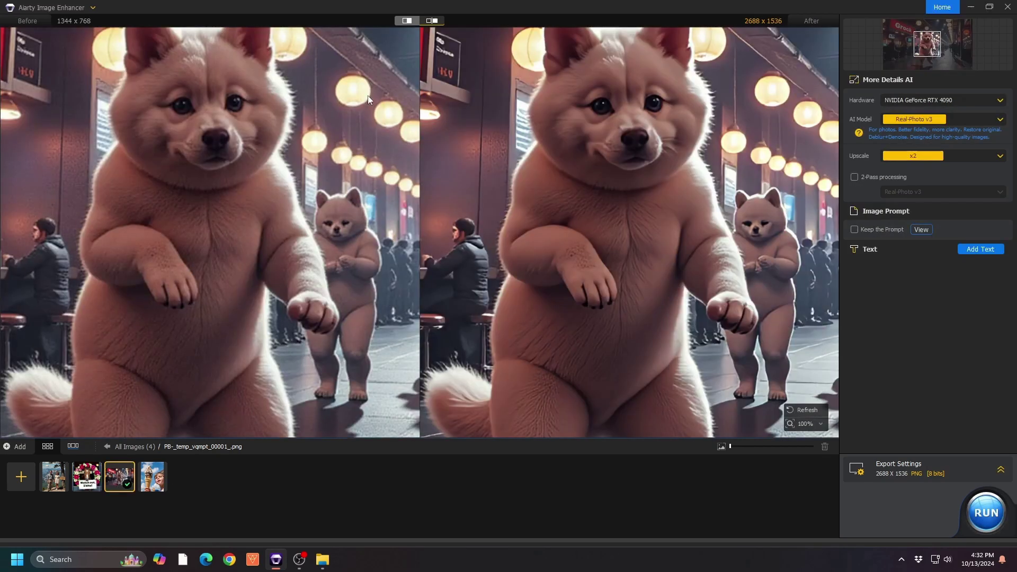
{"action": "scroll", "coordinate": [300, 107], "scroll_direction": "up", "scroll_amount": 5}
{"action": "left_click_drag", "start_coordinate": [292, 112], "coordinate": [405, 204]}
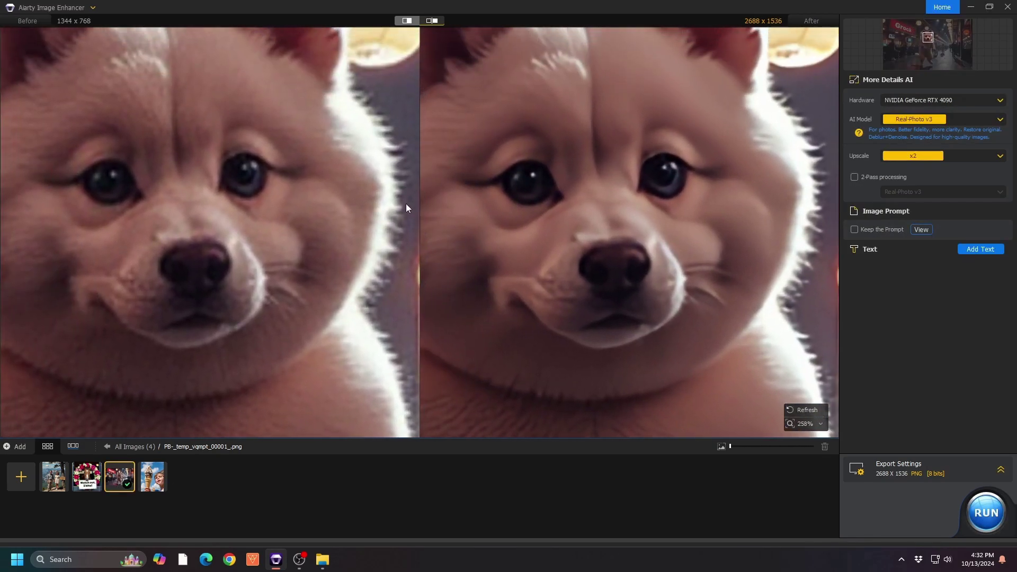
{"action": "scroll", "coordinate": [625, 182], "scroll_direction": "down", "scroll_amount": 6}
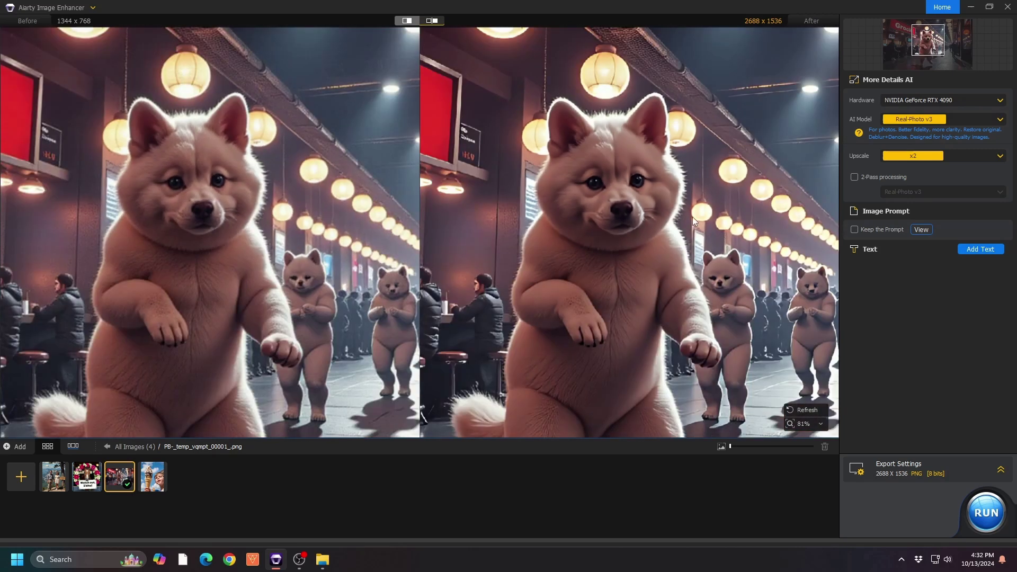
{"action": "scroll", "coordinate": [692, 215], "scroll_direction": "up", "scroll_amount": 5}
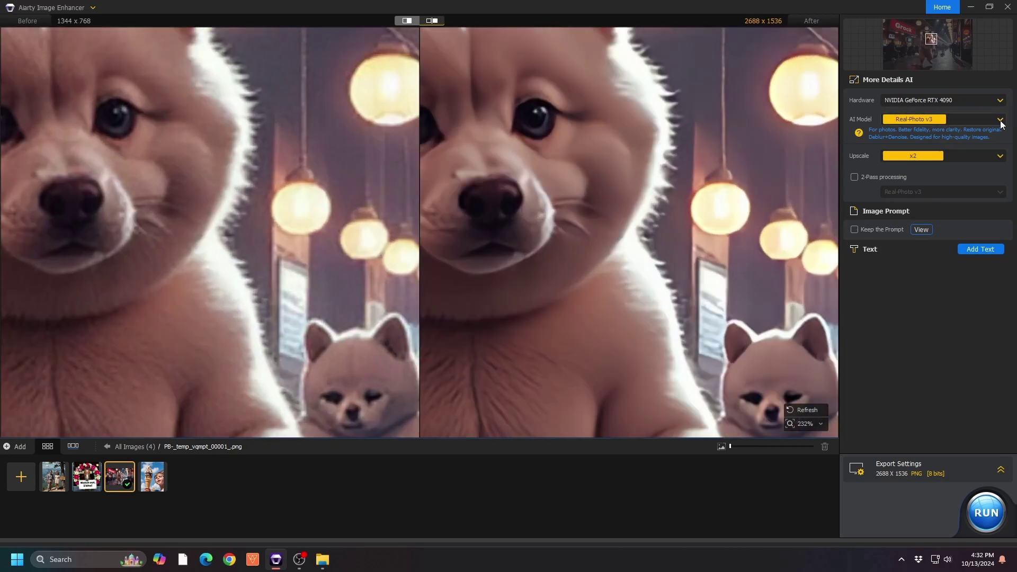
Re-enhance the dog image with More-Detail GAN v2 at x4, reaching 5376 x 3072
{"action": "left_click", "coordinate": [1001, 119]}
{"action": "left_click", "coordinate": [922, 136]}
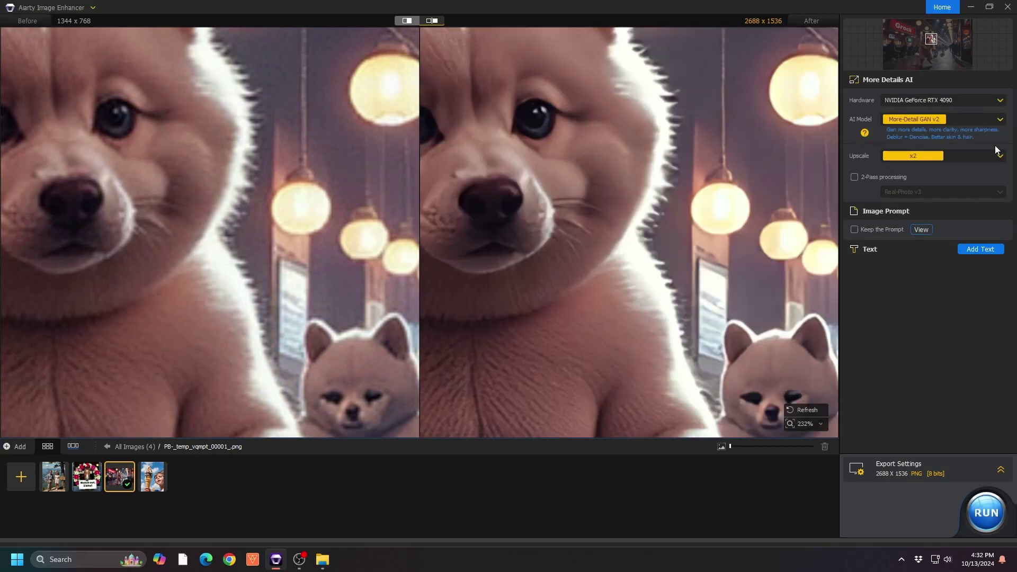
{"action": "left_click", "coordinate": [999, 154]}
{"action": "left_click", "coordinate": [914, 195]}
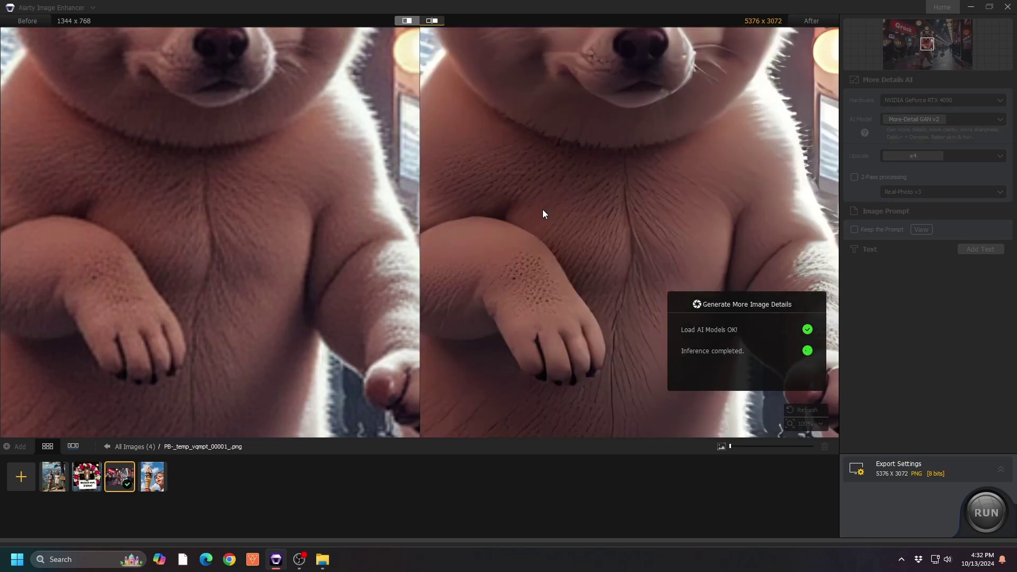
Zoom and pan the preview to reveal the Grock sign
{"action": "scroll", "coordinate": [543, 211], "scroll_direction": "up", "scroll_amount": 5}
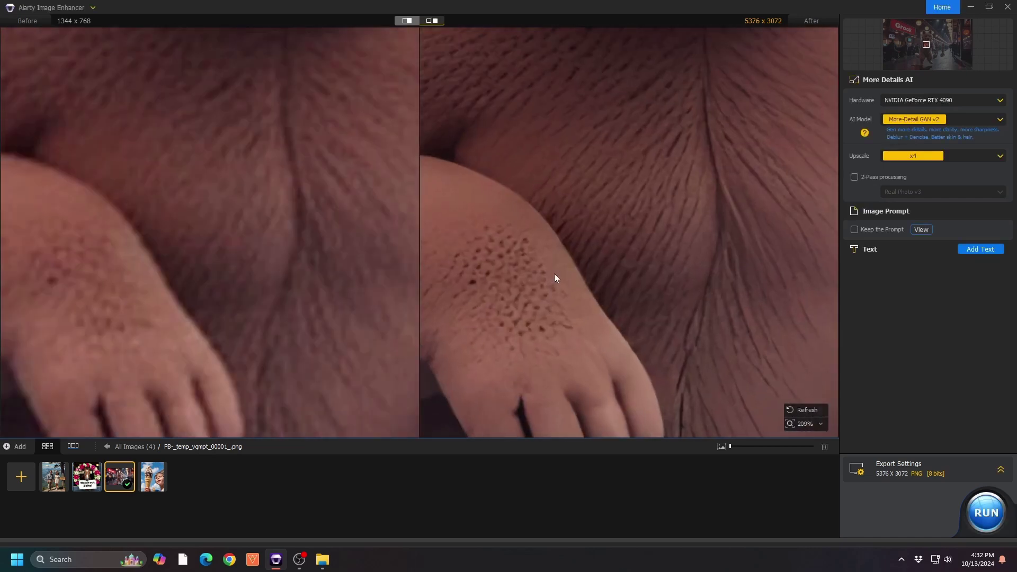
{"action": "scroll", "coordinate": [647, 154], "scroll_direction": "down", "scroll_amount": 8}
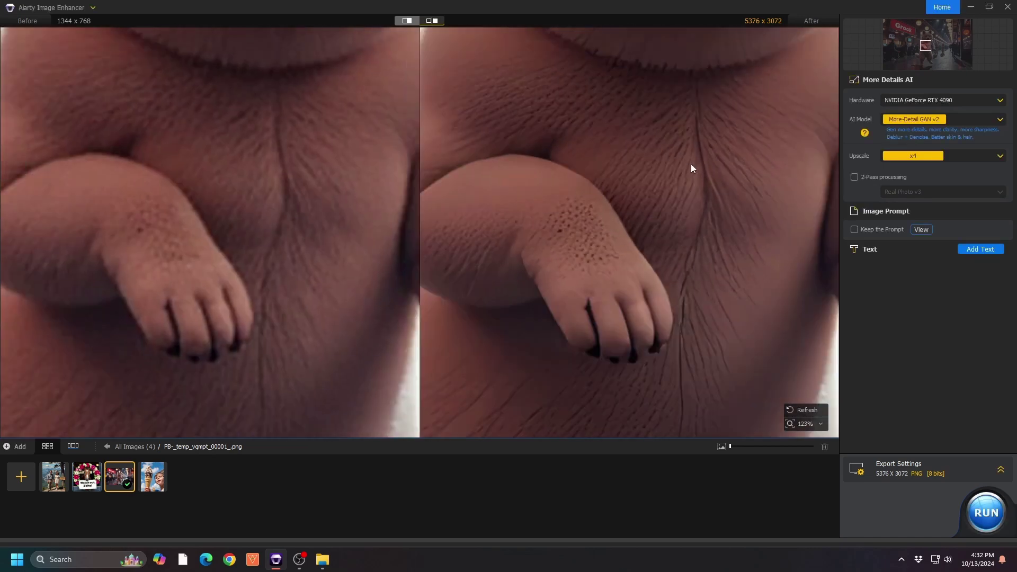
{"action": "scroll", "coordinate": [723, 240], "scroll_direction": "down", "scroll_amount": 3}
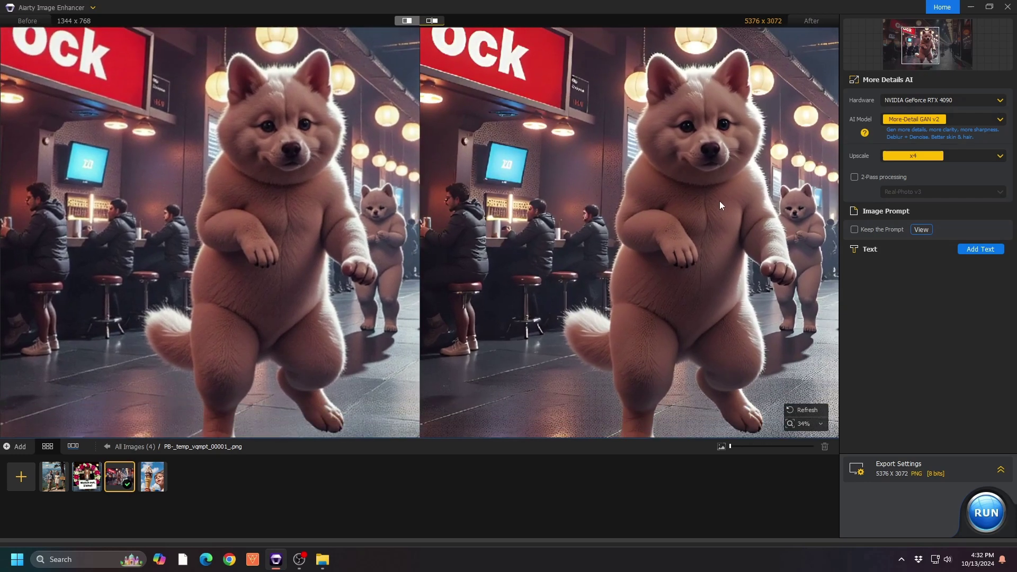
{"action": "left_click_drag", "start_coordinate": [758, 211], "coordinate": [815, 218]}
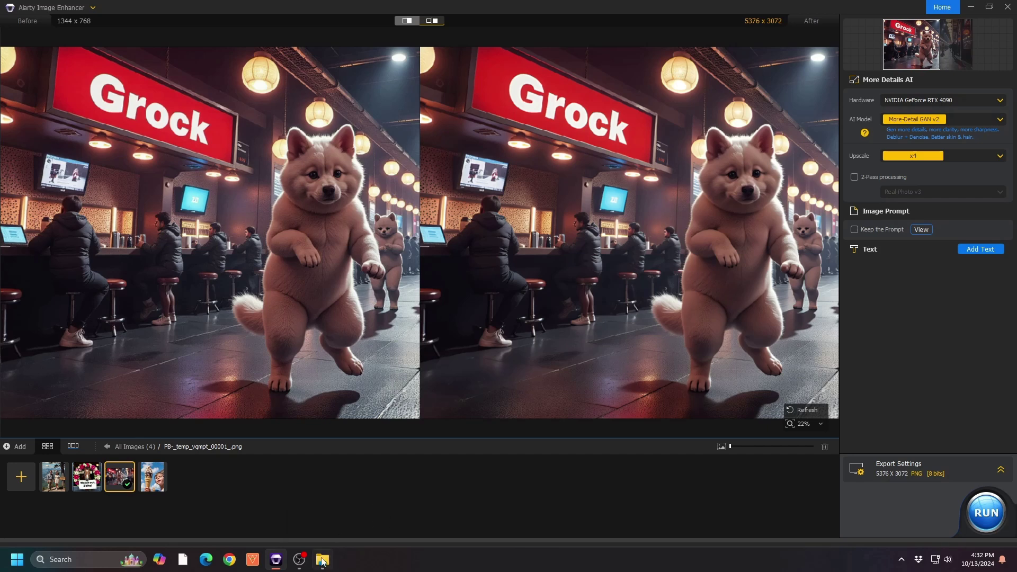
Open flux_896_moreDetail_x4_3584x4608.png from the post folder in Photos
{"action": "mouse_move", "coordinate": [322, 565]}
{"action": "left_click", "coordinate": [340, 504]}
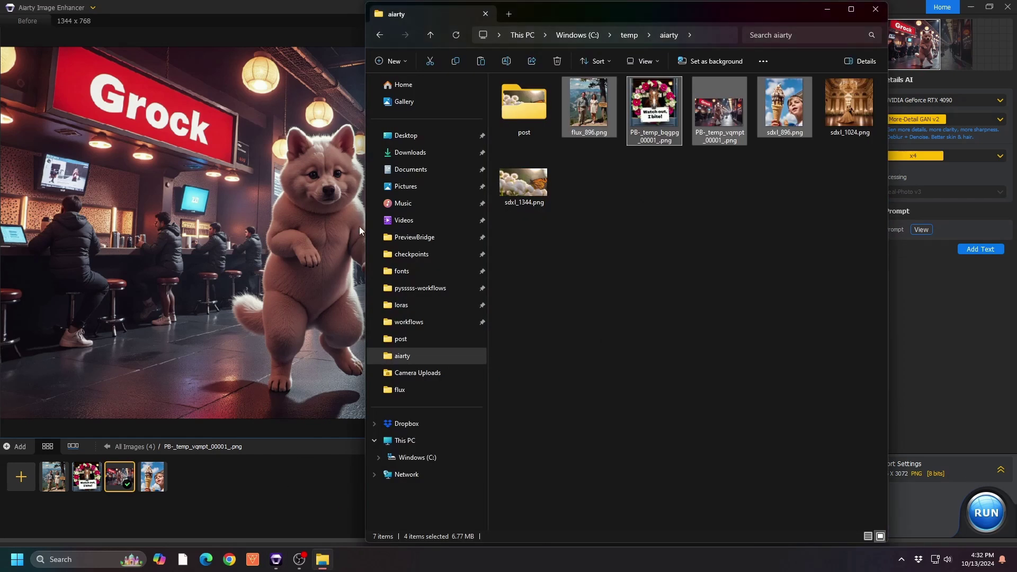
{"action": "double_click", "coordinate": [515, 116]}
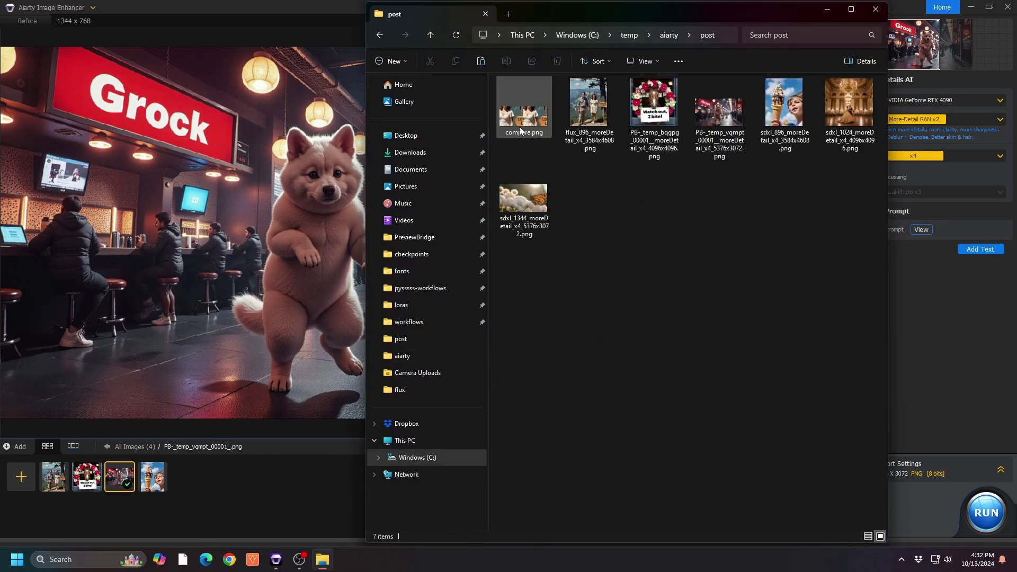
{"action": "double_click", "coordinate": [585, 103]}
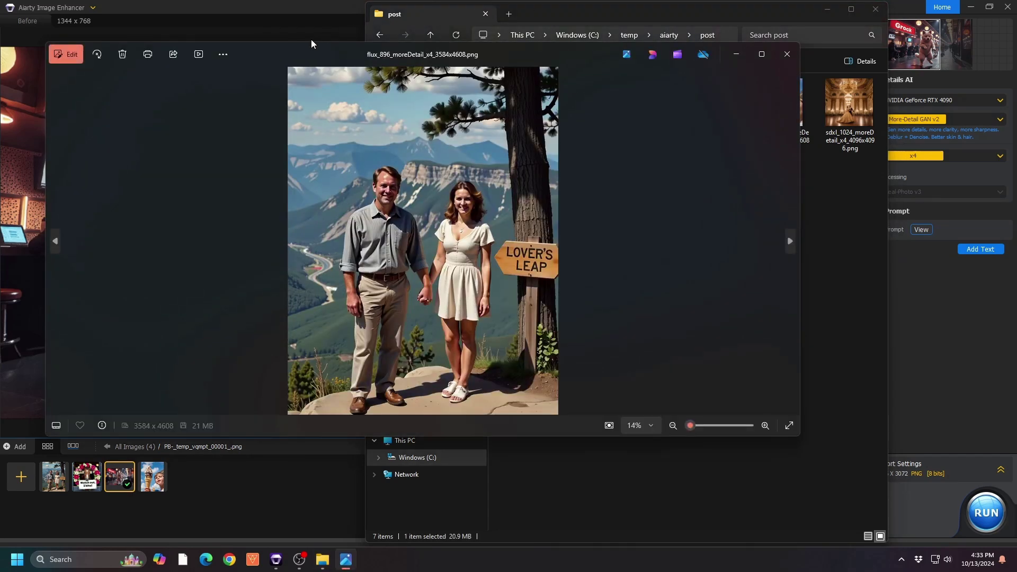
Maximize the viewer and page through the upscaled horse and Grock dog images
{"action": "double_click", "coordinate": [305, 51]}
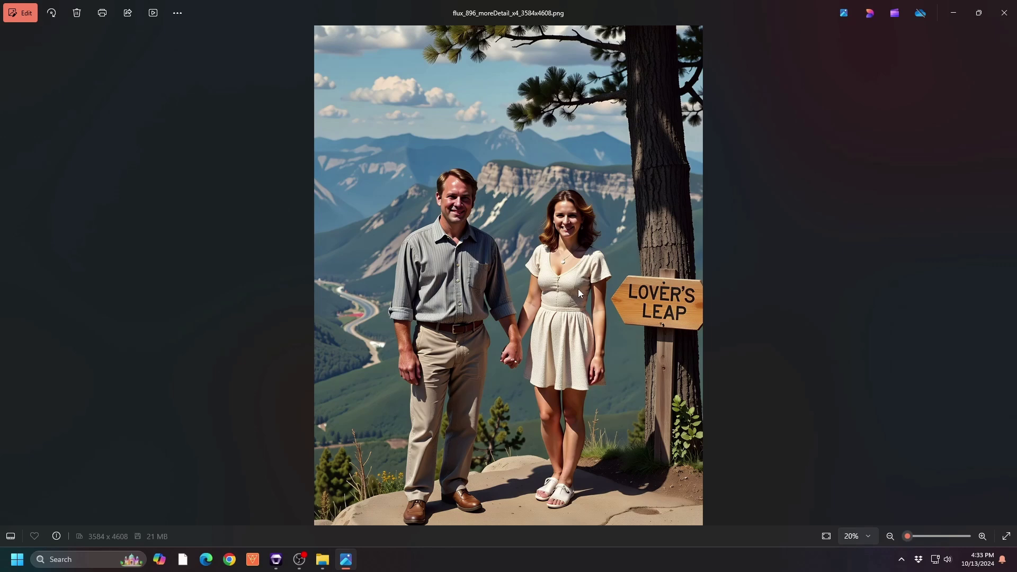
{"action": "key", "text": "Right"}
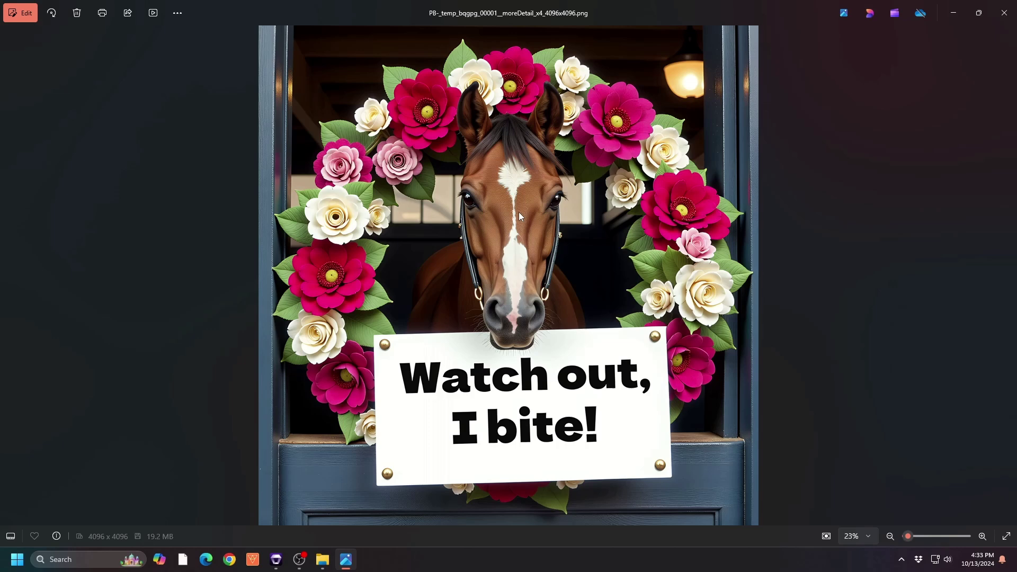
{"action": "key", "text": "Right"}
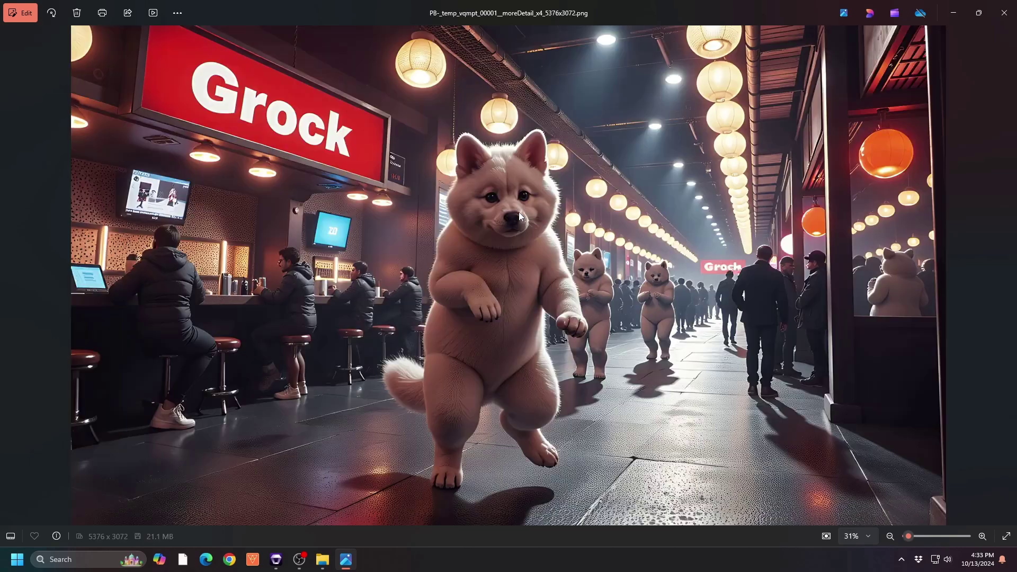
Zoom into the ice cream upscale, then page on through the ballroom to the butterfly
{"action": "key", "text": "Right"}
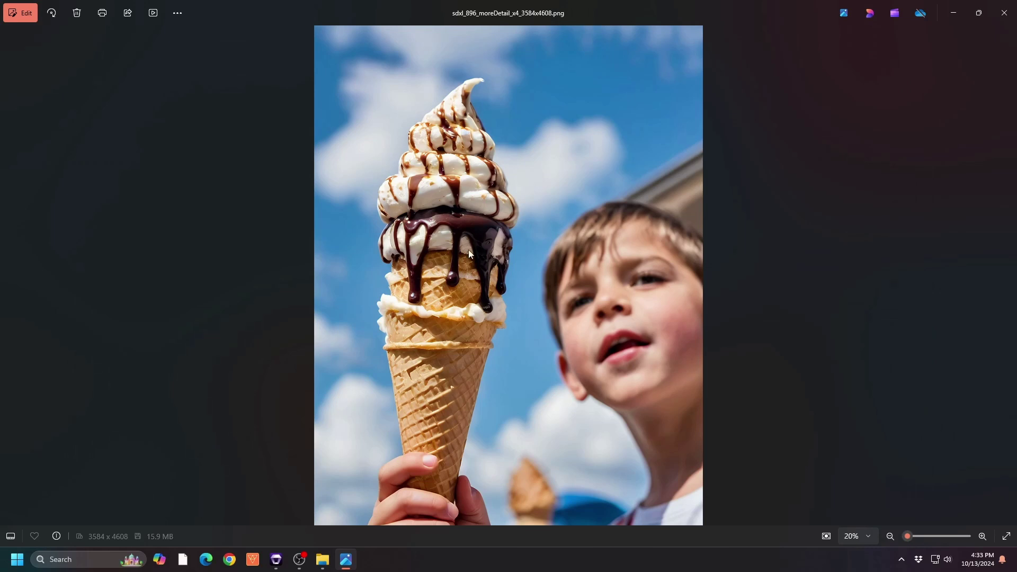
{"action": "scroll", "coordinate": [481, 265], "scroll_direction": "up", "scroll_amount": 3}
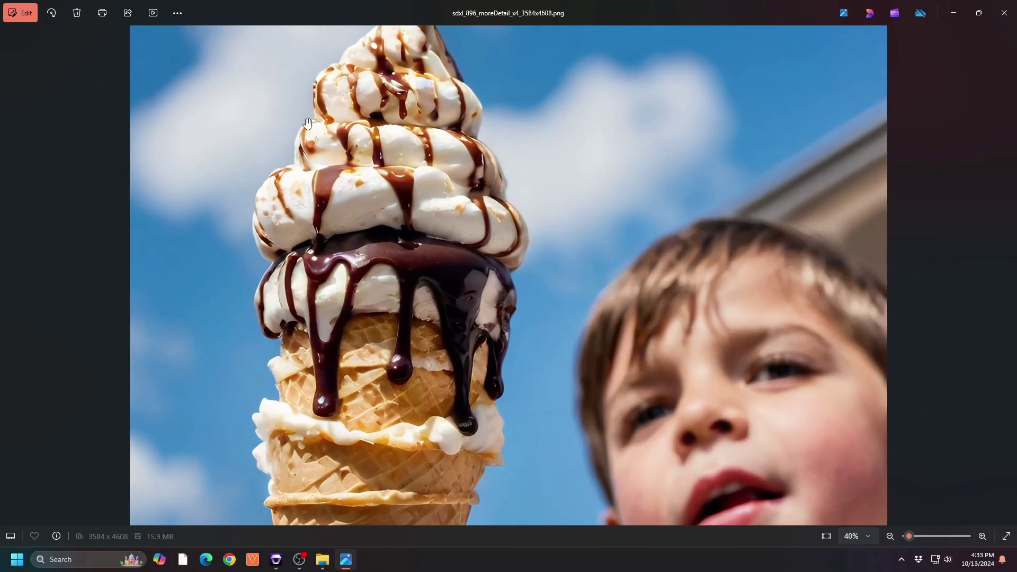
{"action": "scroll", "coordinate": [303, 124], "scroll_direction": "up", "scroll_amount": 2}
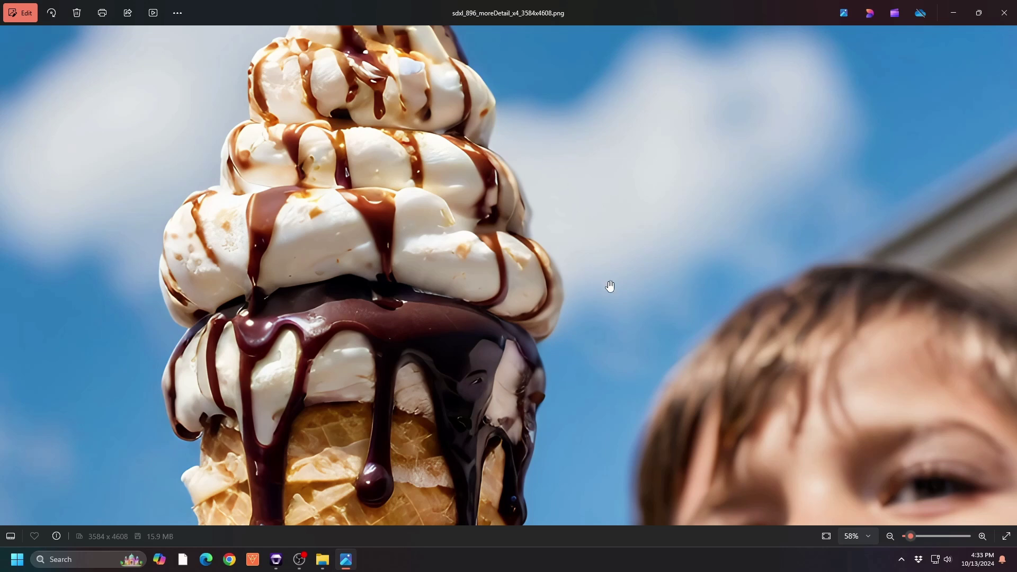
{"action": "scroll", "coordinate": [610, 286], "scroll_direction": "down", "scroll_amount": 5}
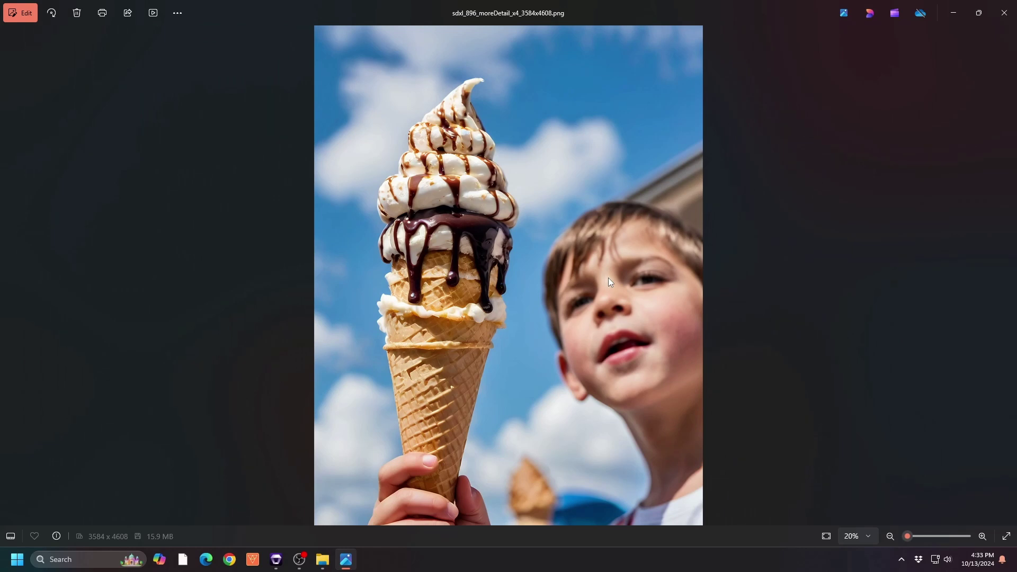
{"action": "key", "text": "Right"}
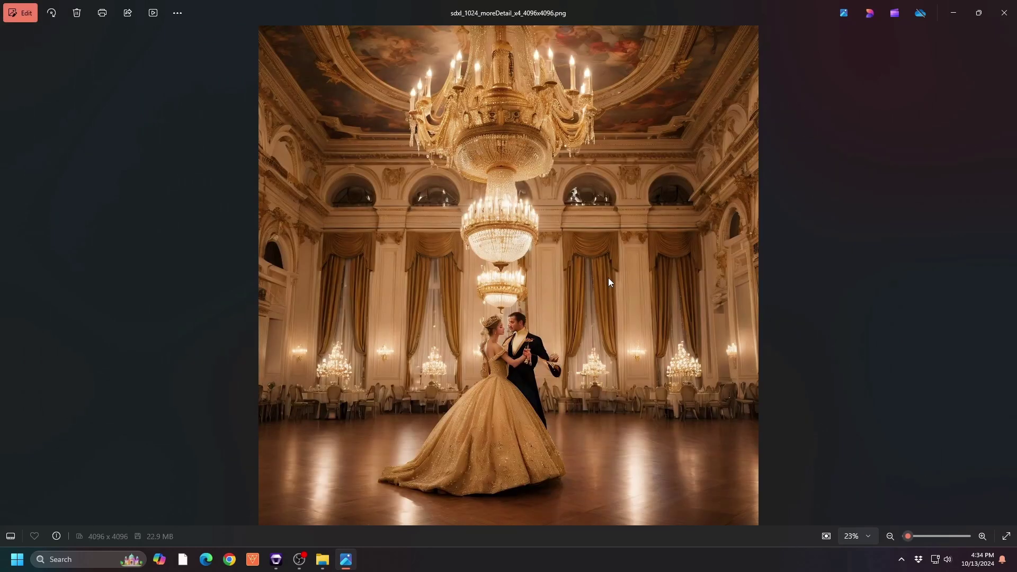
{"action": "key", "text": "Right"}
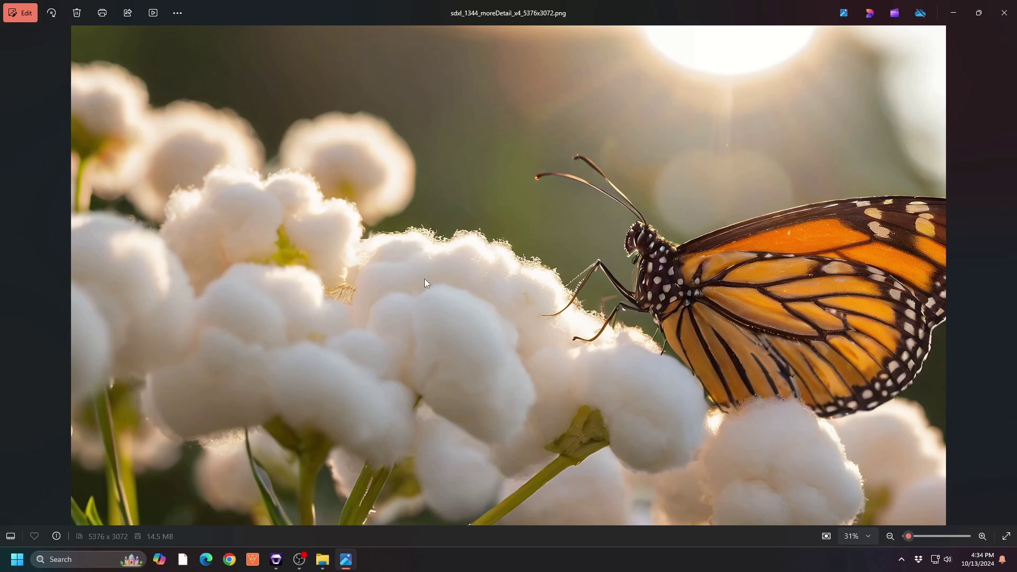
Close the photo viewer and zoom into the dog comparison, 1344 x 768 versus 5376 x 3072
{"action": "key", "text": "alt+F4"}
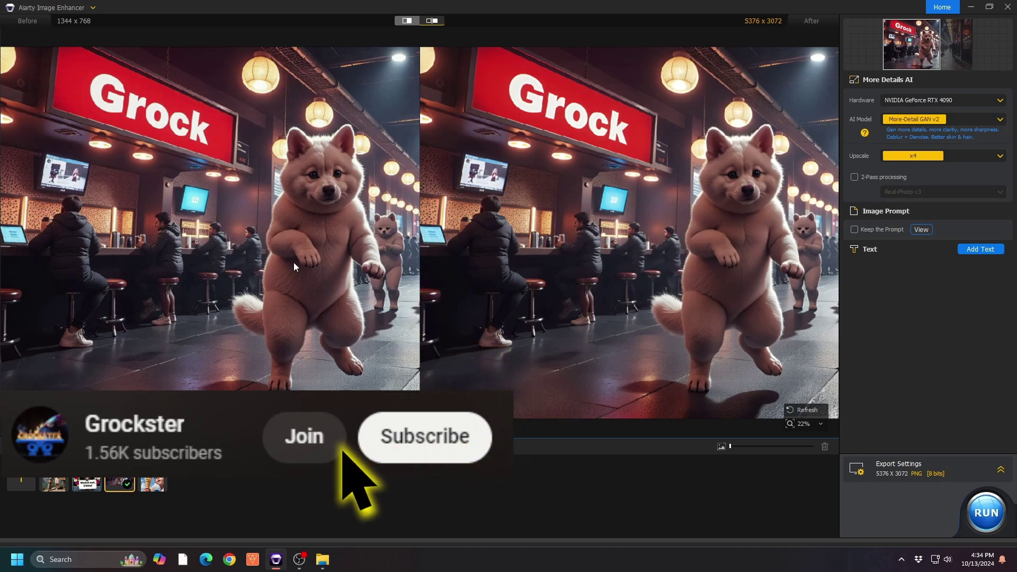
{"action": "scroll", "coordinate": [707, 195], "scroll_direction": "up", "scroll_amount": 3}
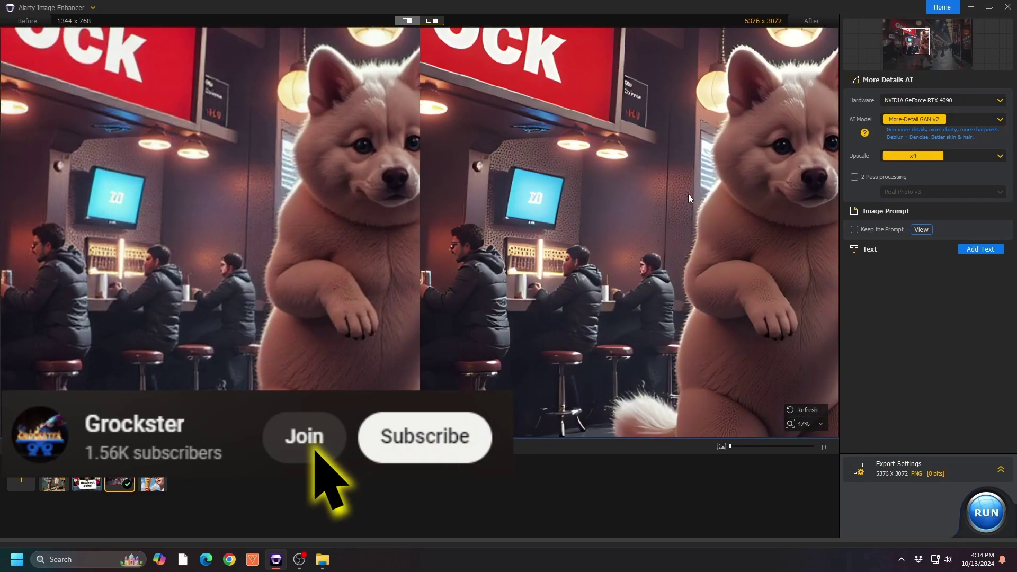
{"action": "scroll", "coordinate": [688, 194], "scroll_direction": "up", "scroll_amount": 1}
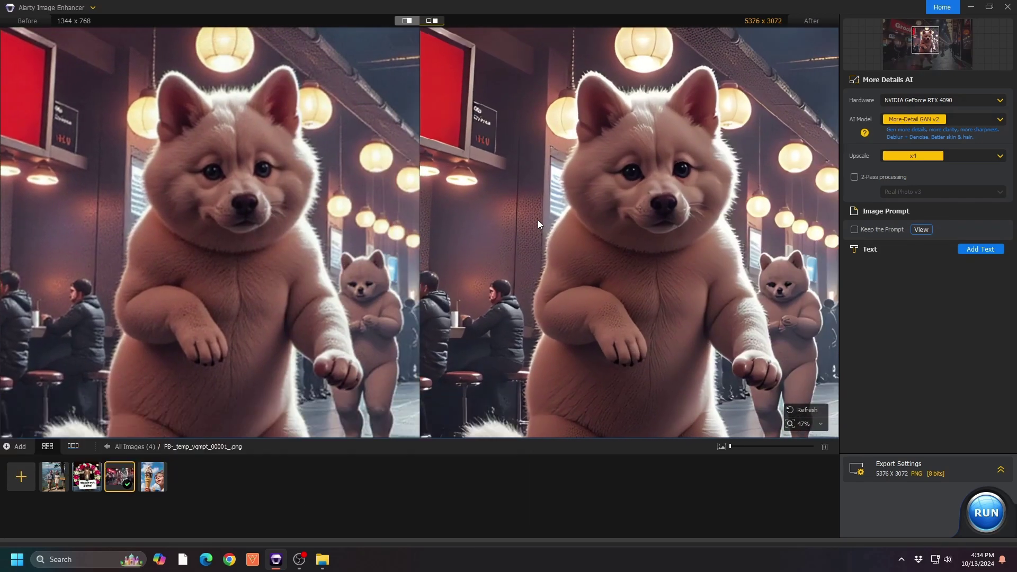